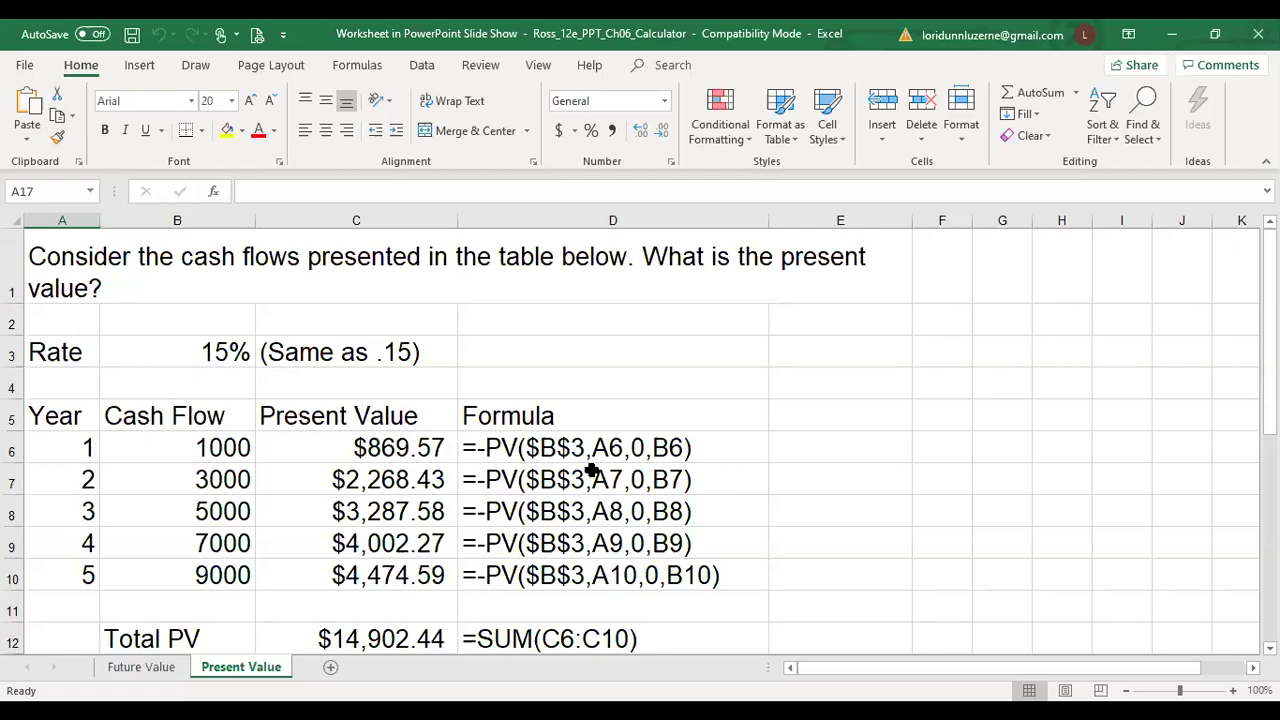
- Inspect the rate in B3 and the Year 1 present value formula in C6
left_click(200, 350)
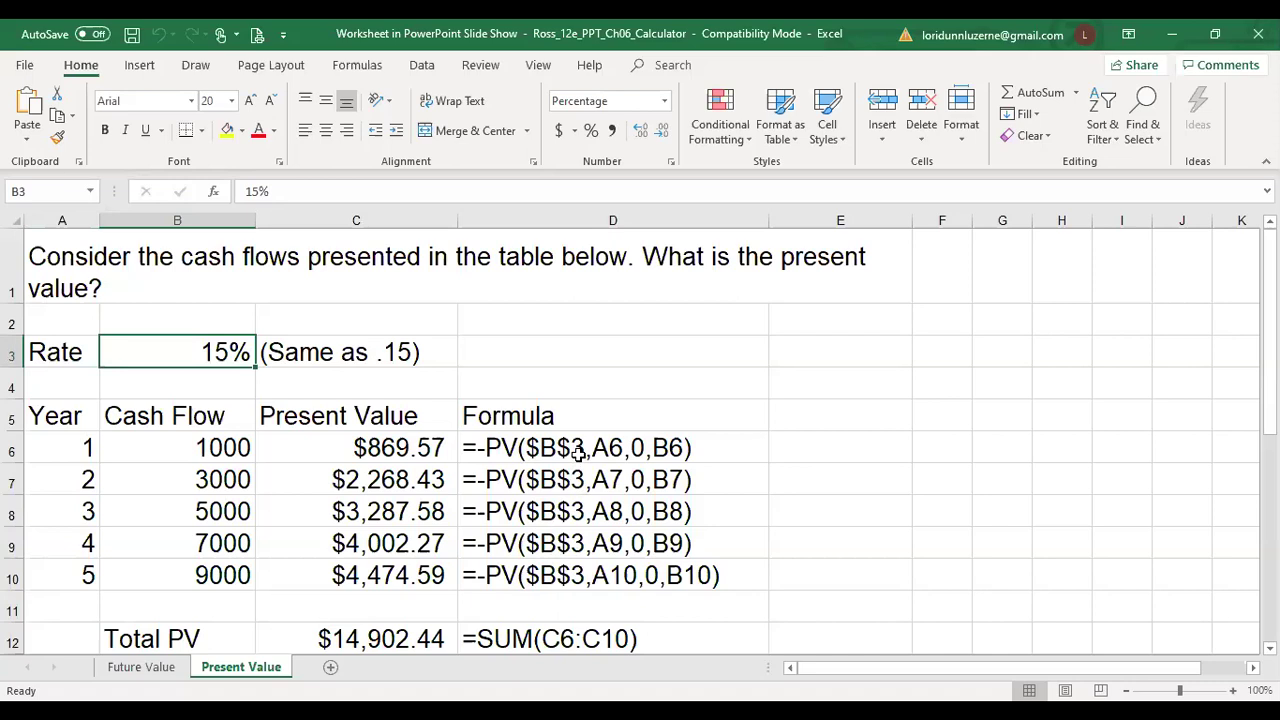
left_click(490, 448)
left_click(368, 444)
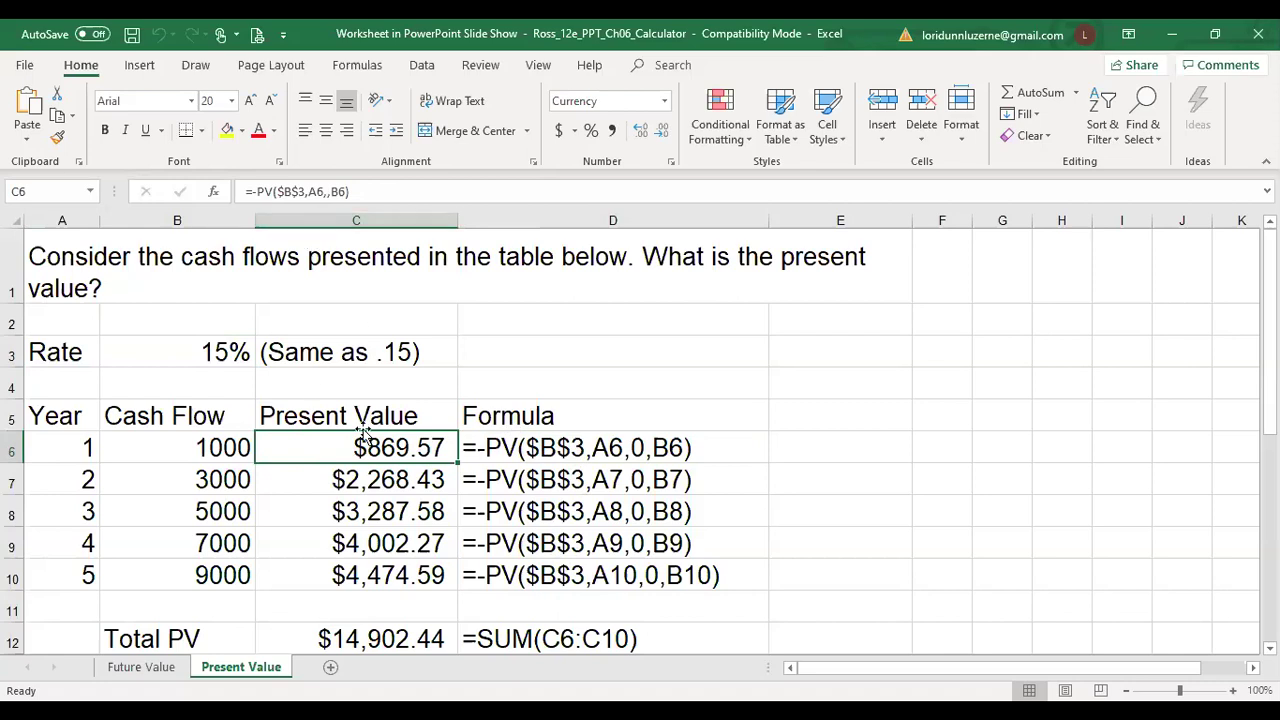
left_click(388, 192)
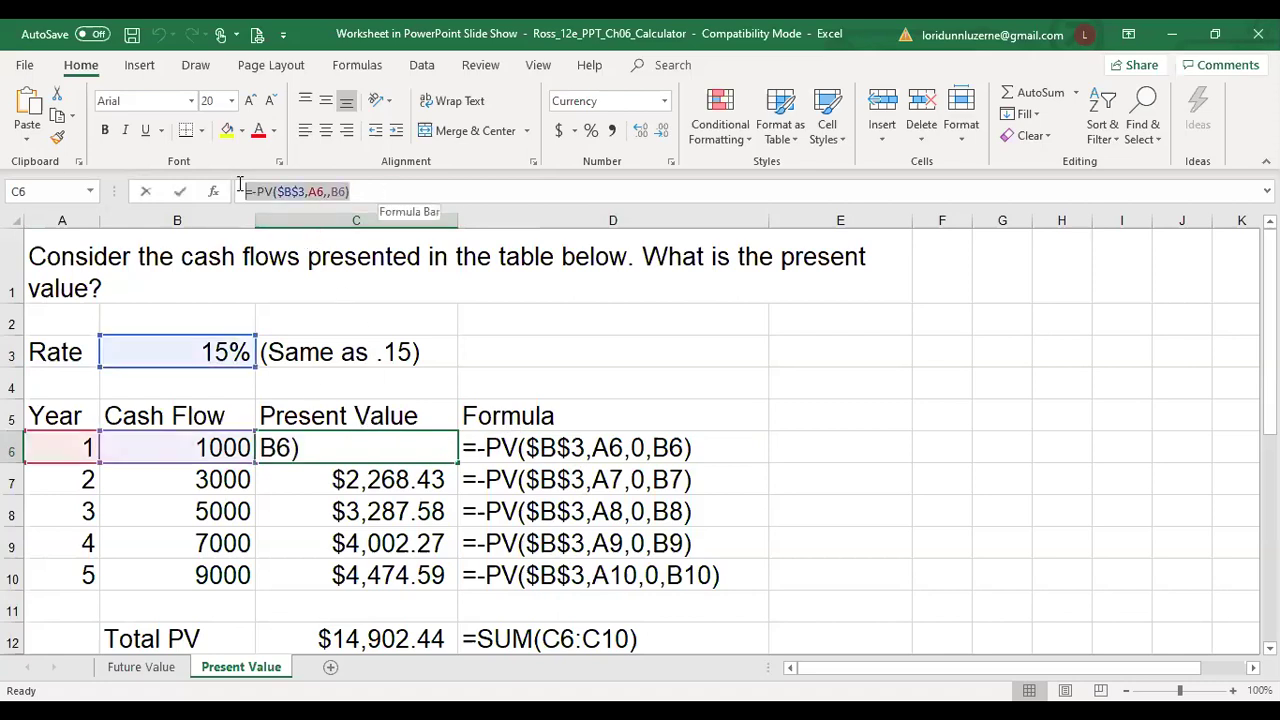
left_click_drag(347, 191, 200, 183)
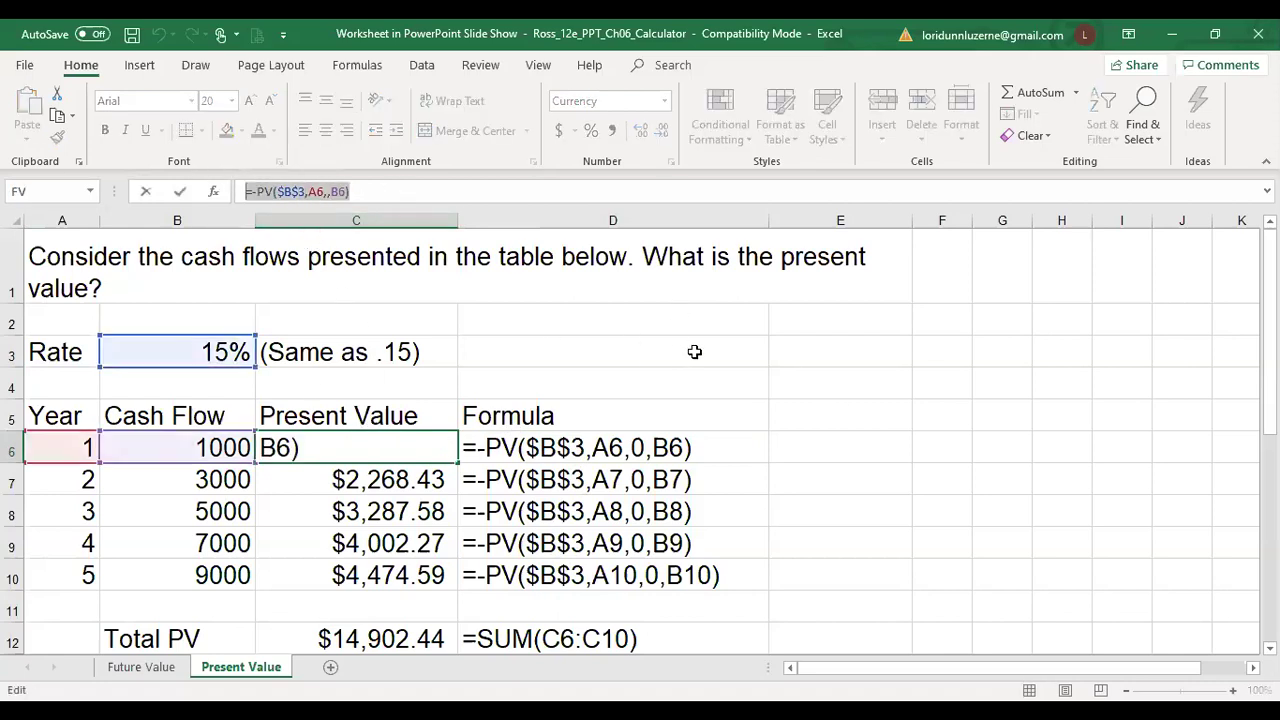
type("=")
left_click(591, 348)
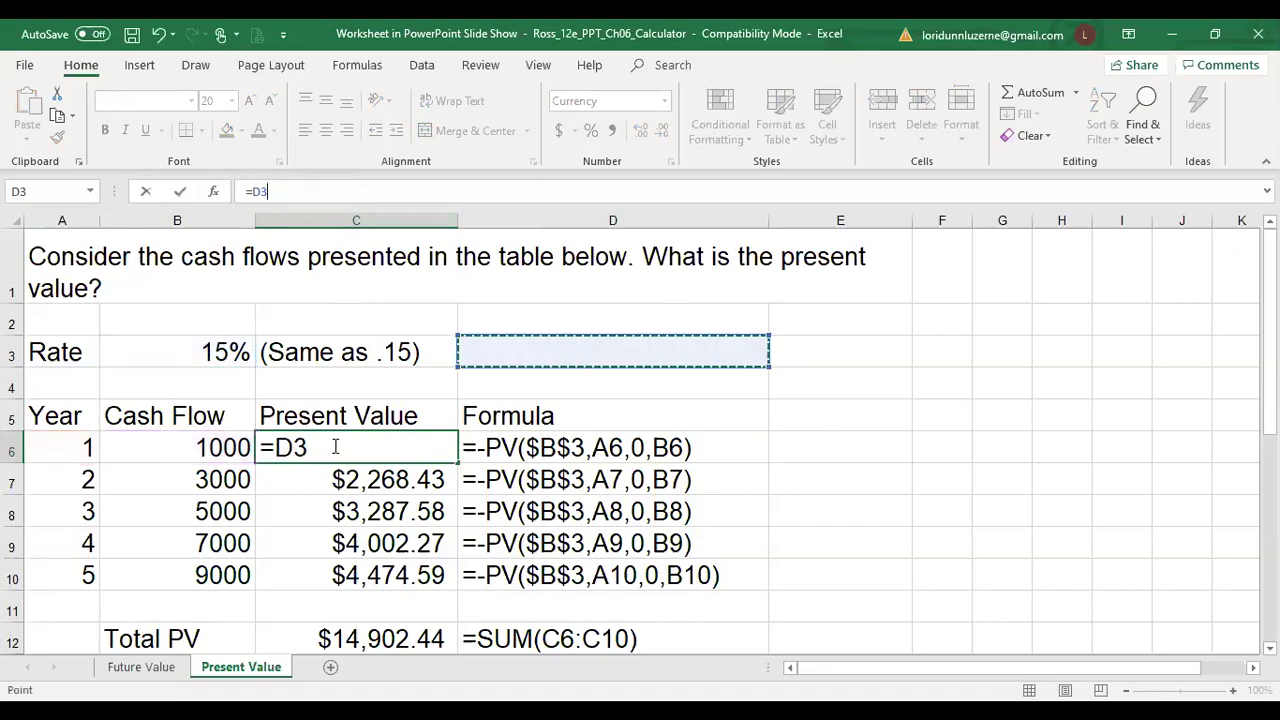
type("`")
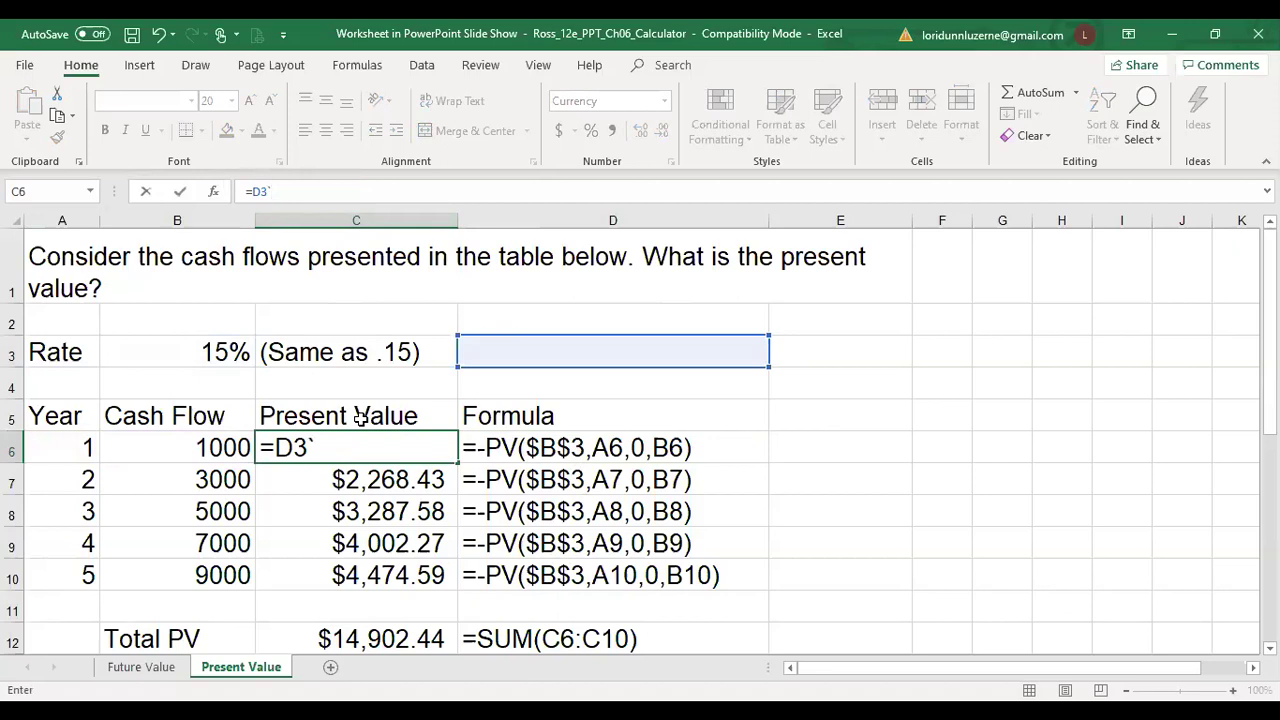
key("Escape")
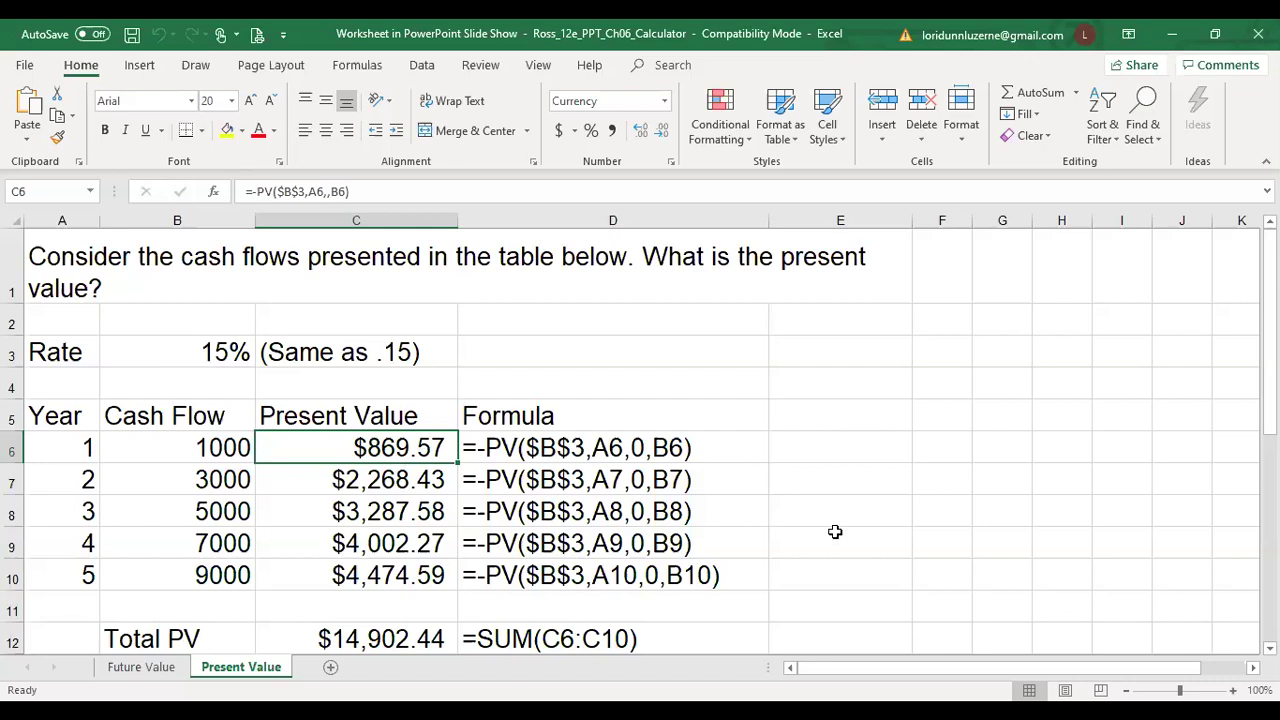
- Check the present value formulas for years 2 to 5 in cells C7 through C10
left_click(380, 486)
left_click(380, 500)
left_click(397, 543)
left_click(397, 572)
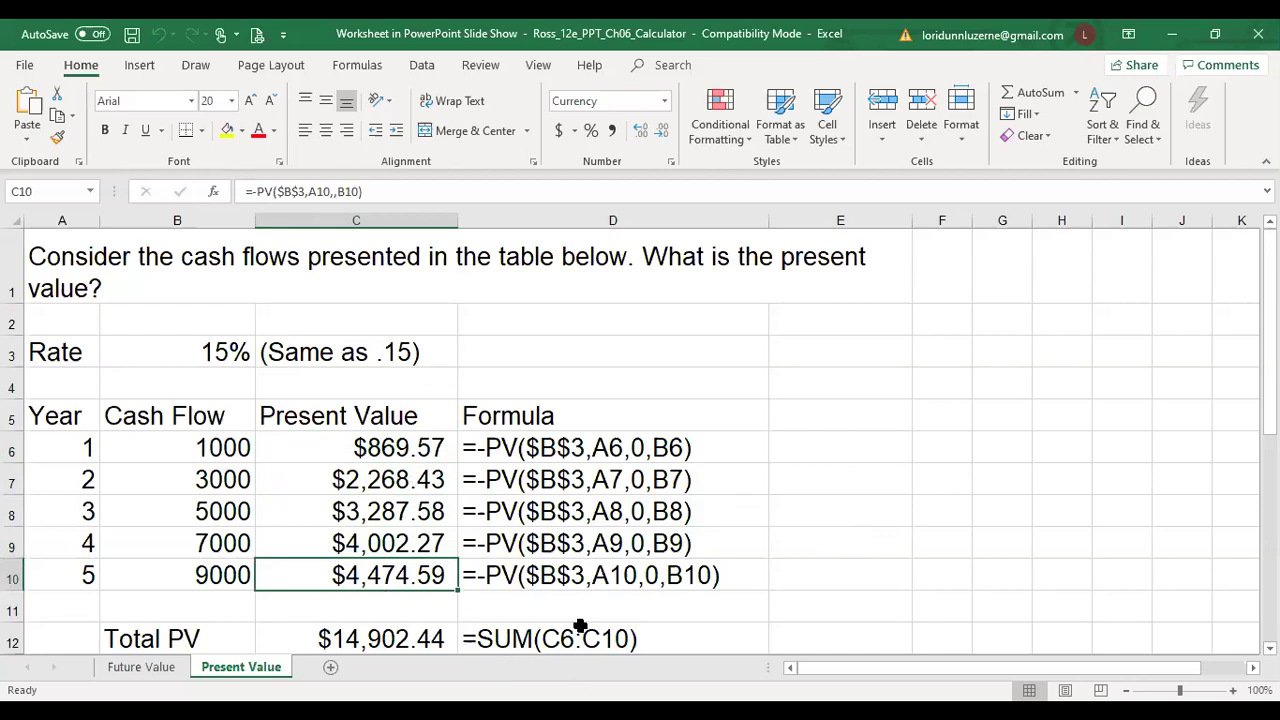
- Select the present values in C6:C10 and examine the Total PV formula text in D12
left_click(425, 450)
left_click_drag(425, 450, 425, 575)
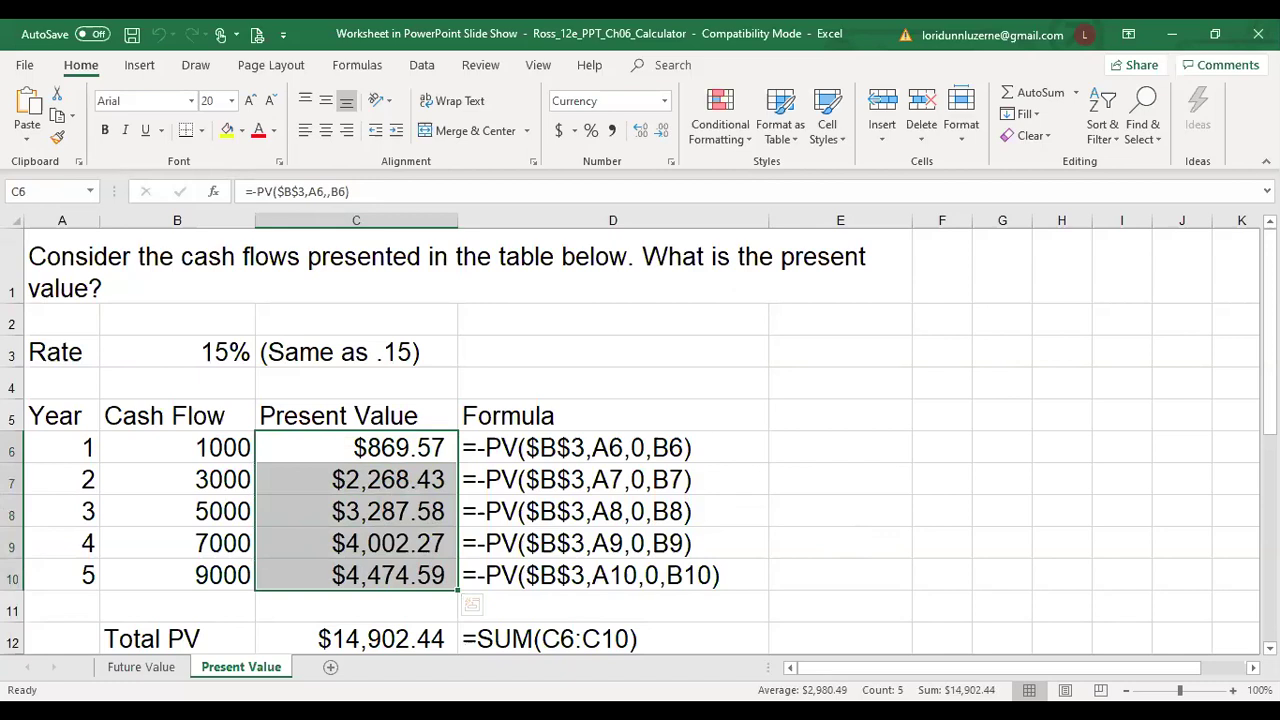
left_click(362, 452)
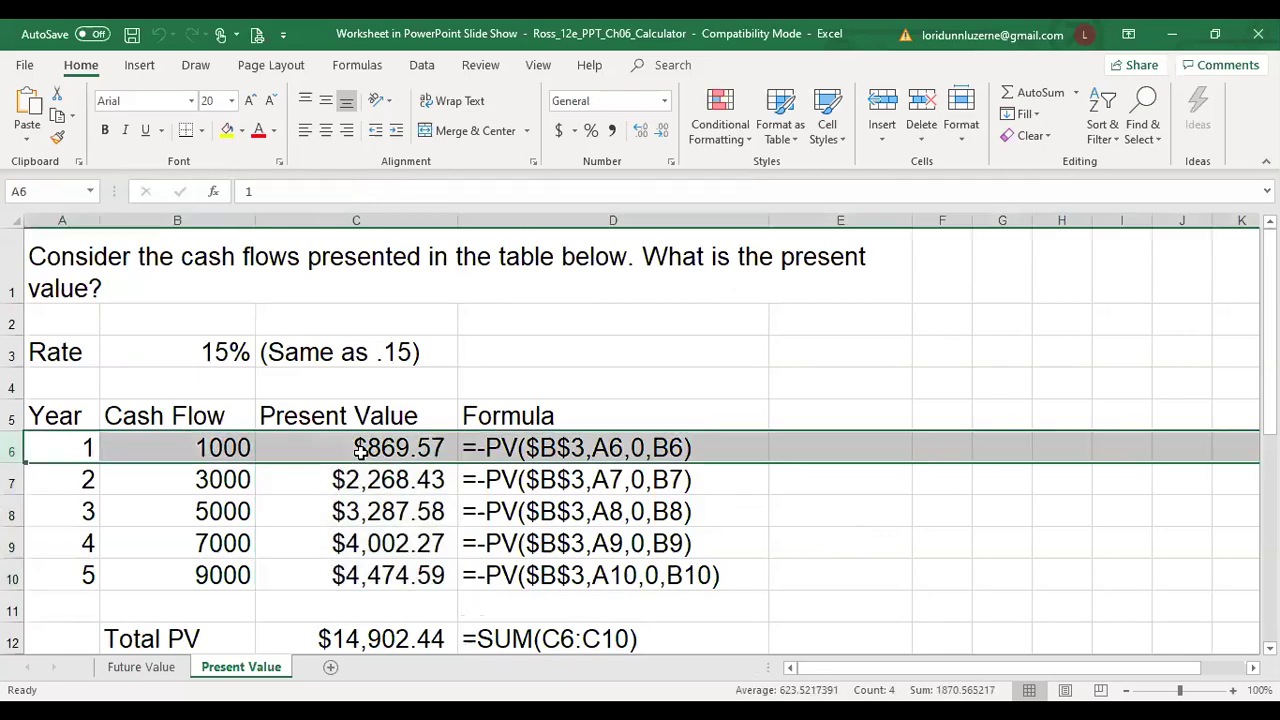
left_click(386, 578)
left_click(580, 634)
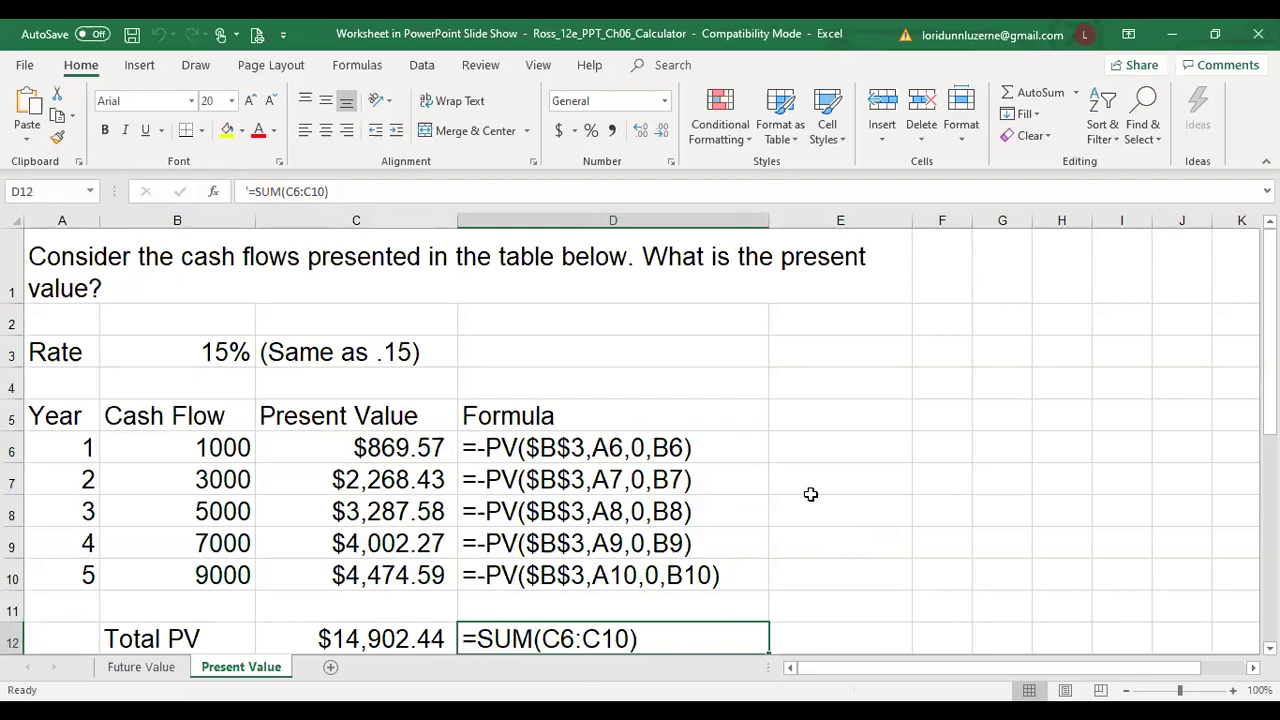
- Read the comments below the table about the PV formula's negative sign, absolute reference and zero payment
scroll(811, 494, "down", 3)
scroll(811, 494, "up", 1)
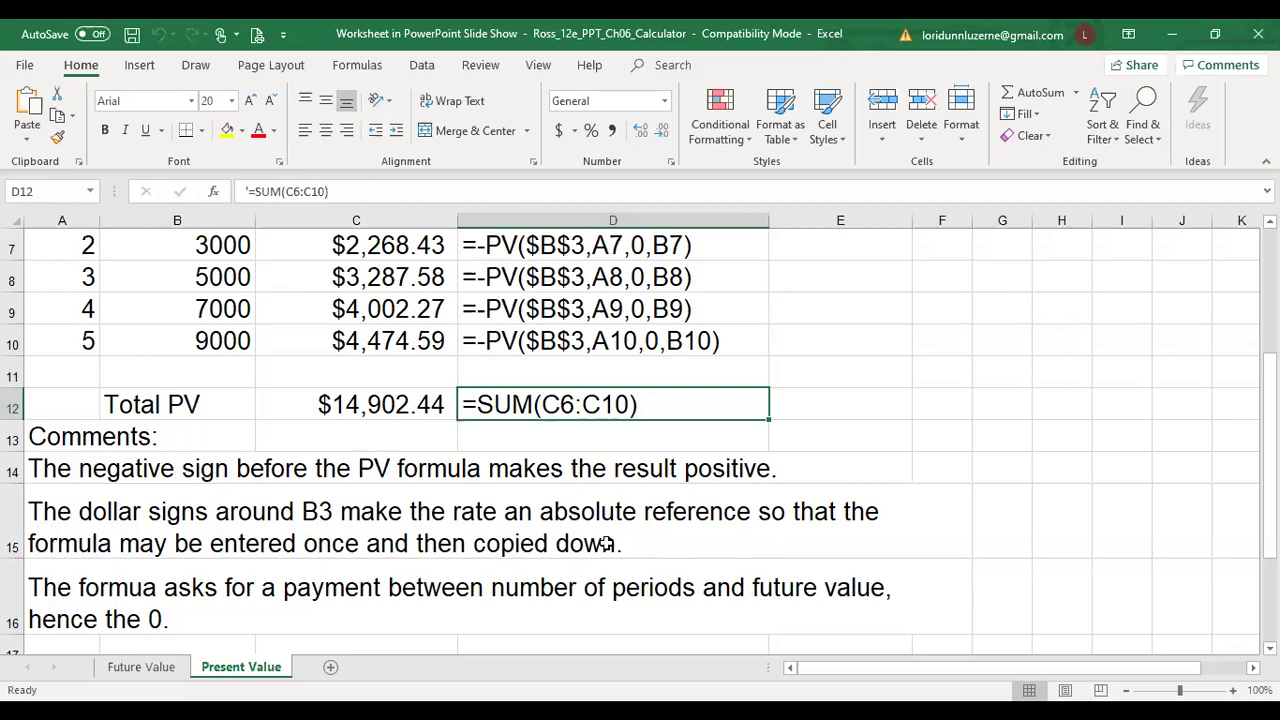
scroll(712, 514, "up", 2)
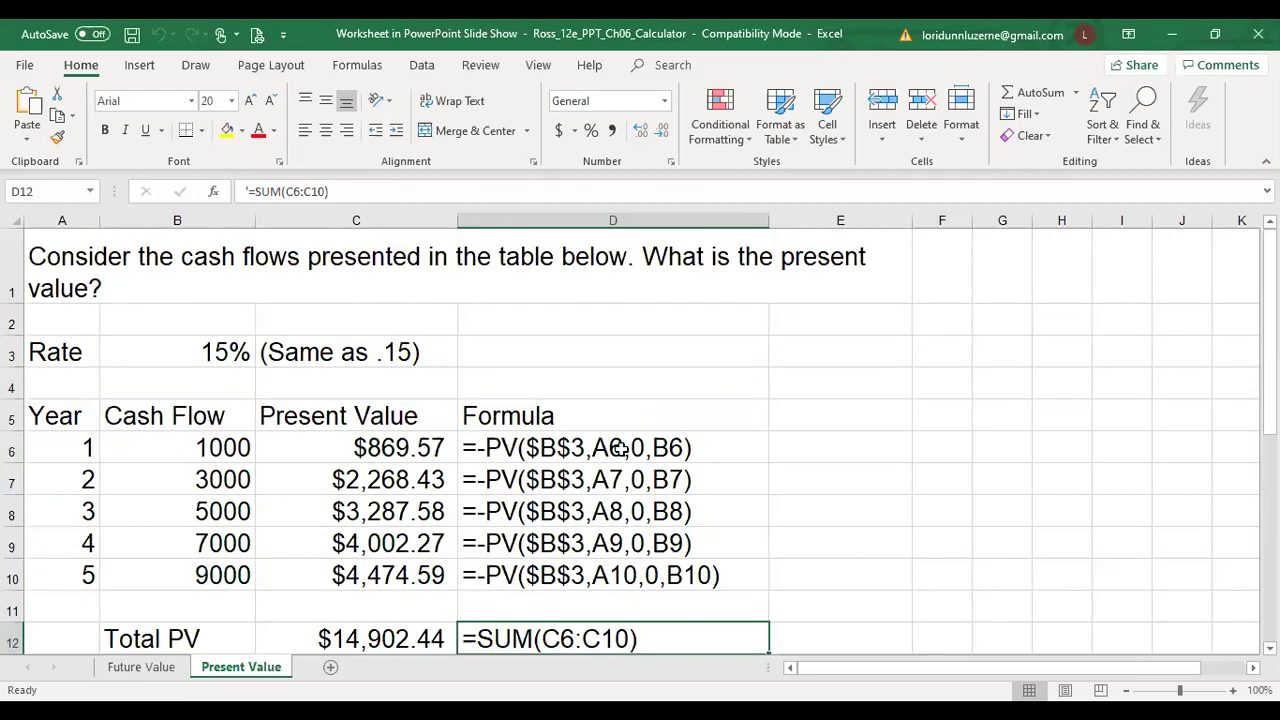
- Review the displayed formula text for each year in cells D6 through D10
left_click(620, 450)
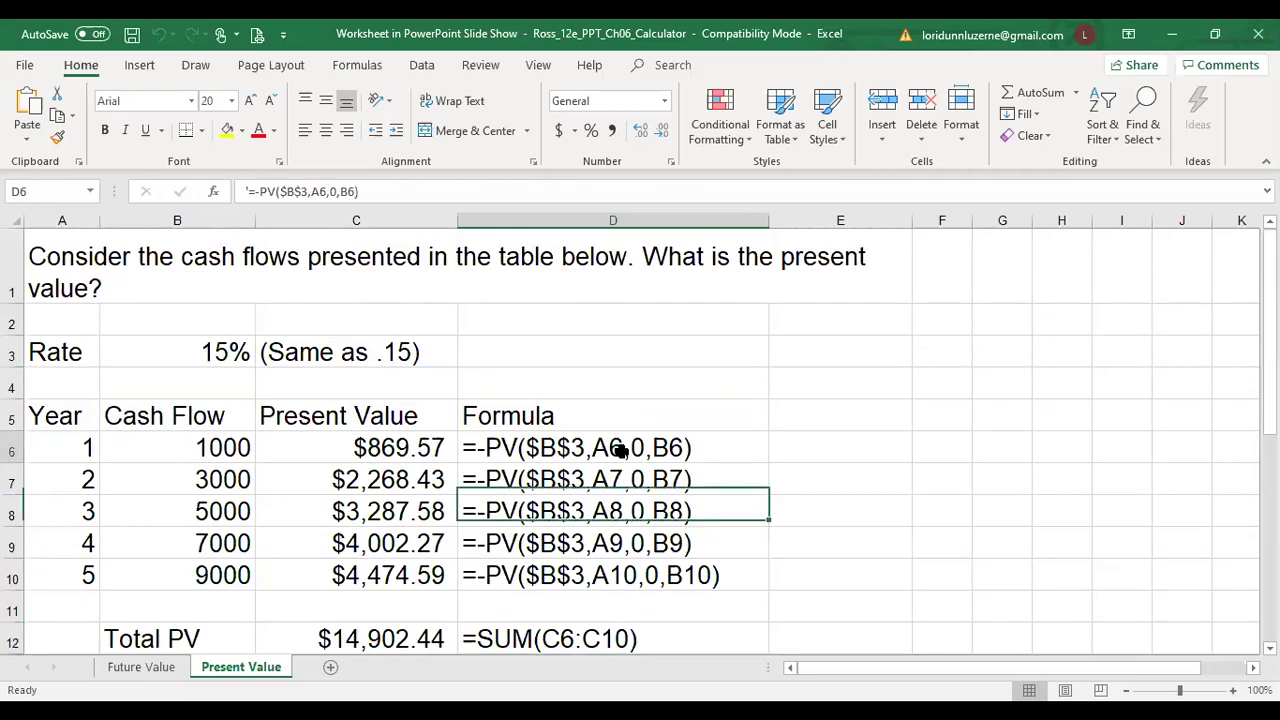
left_click(673, 480)
left_click(685, 516)
left_click(686, 543)
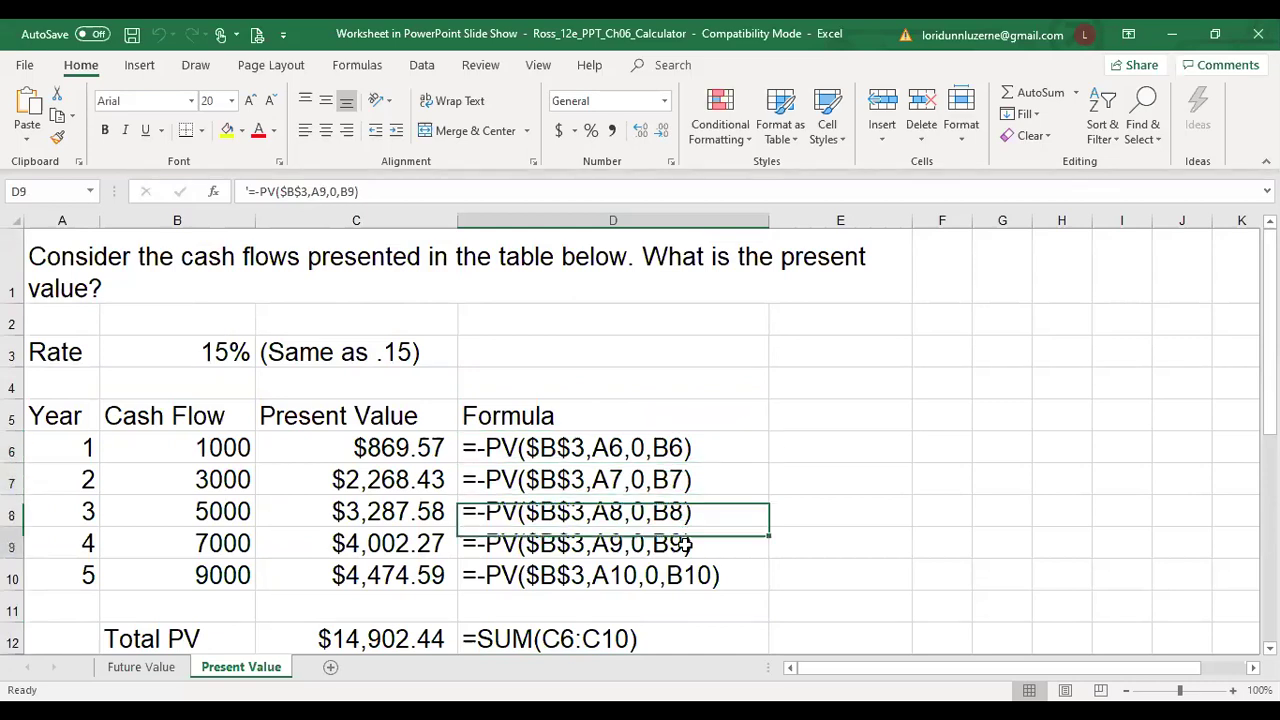
left_click(688, 575)
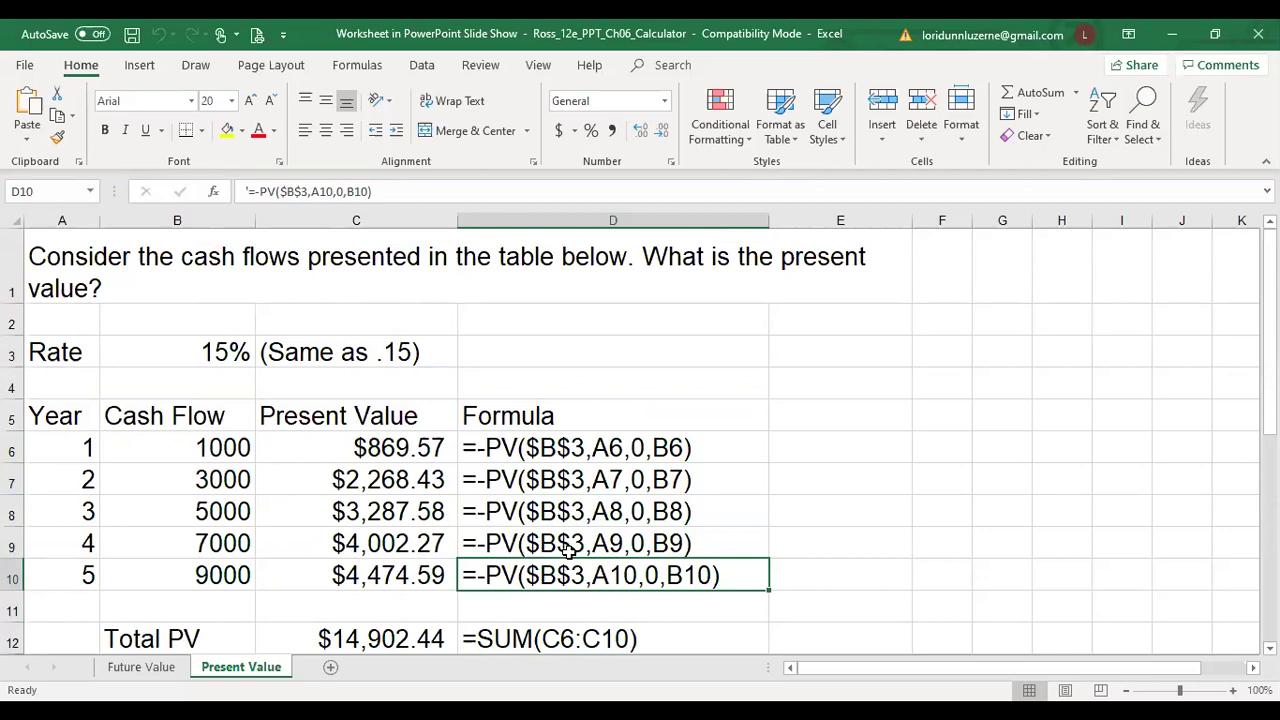
- Try filling the Year 1 formula text in D6 down through D10, and undo the fill
left_click(610, 450)
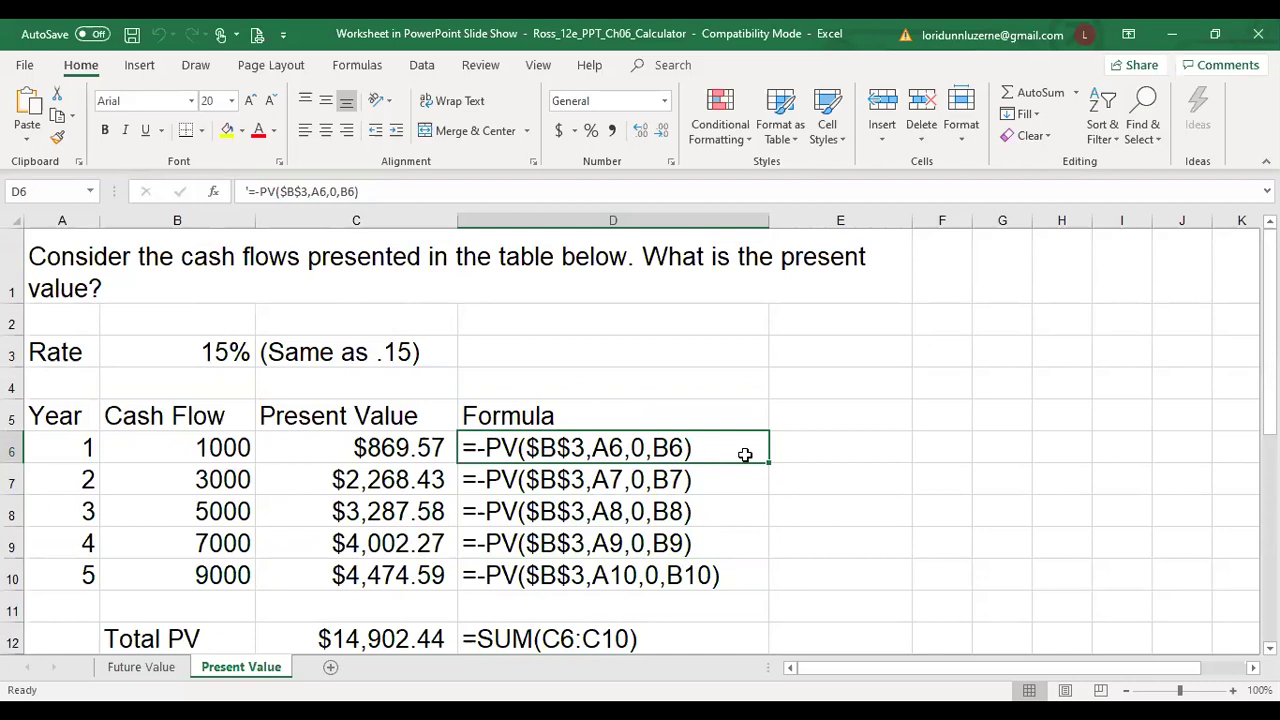
left_click_drag(768, 464, 768, 590)
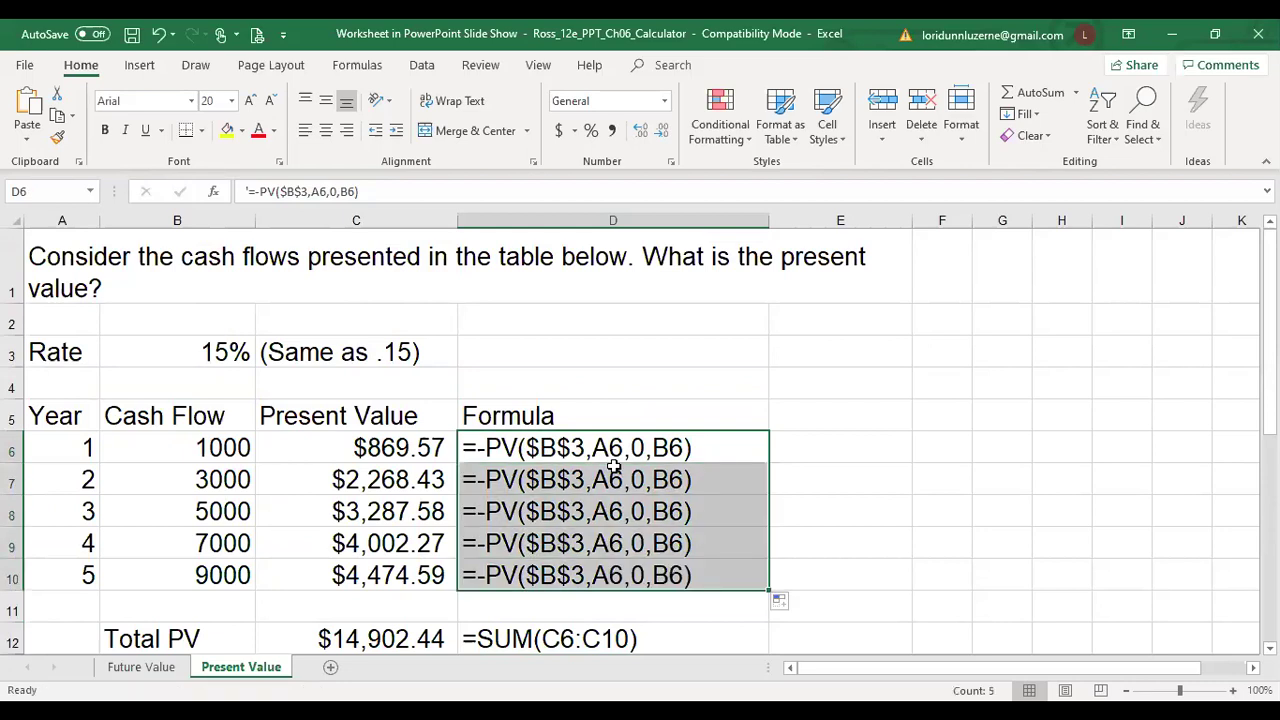
left_click(157, 38)
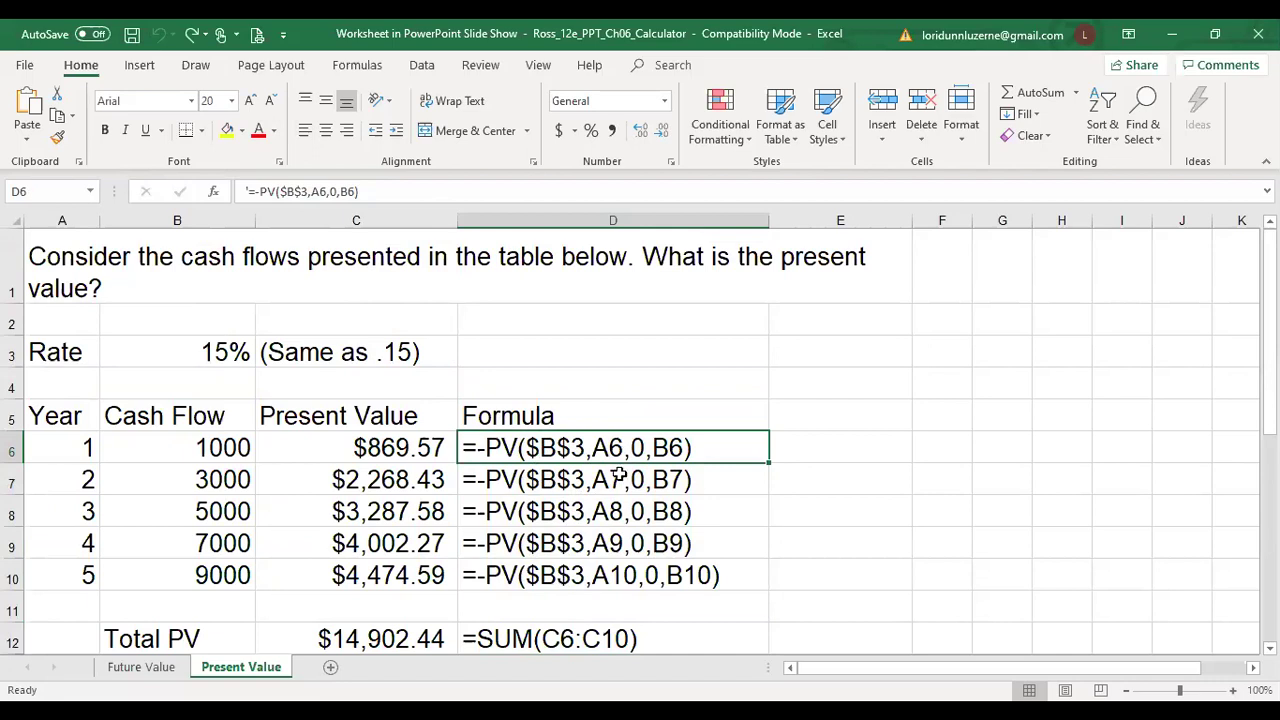
- Compare the Year 2 formula text in D7 with the rate in B3 and the Year 1 formula text in D6
left_click(662, 484)
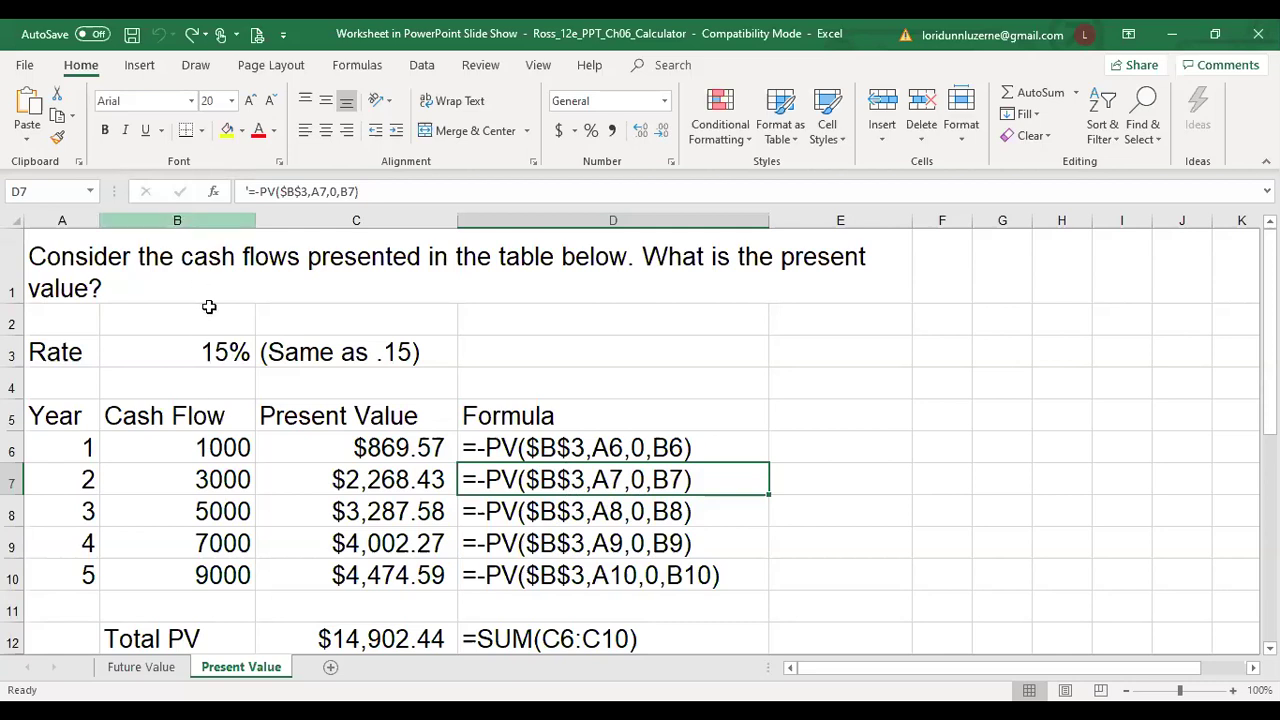
left_click(232, 351)
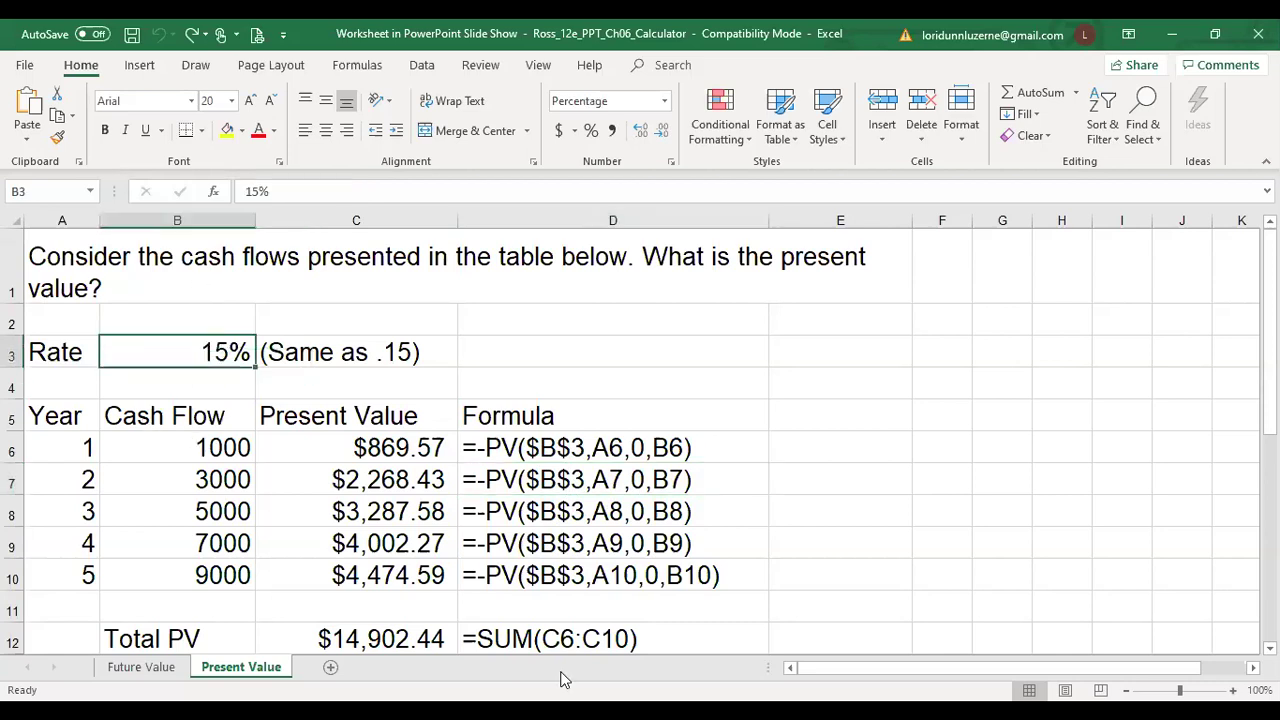
scroll(723, 589, "down", 3)
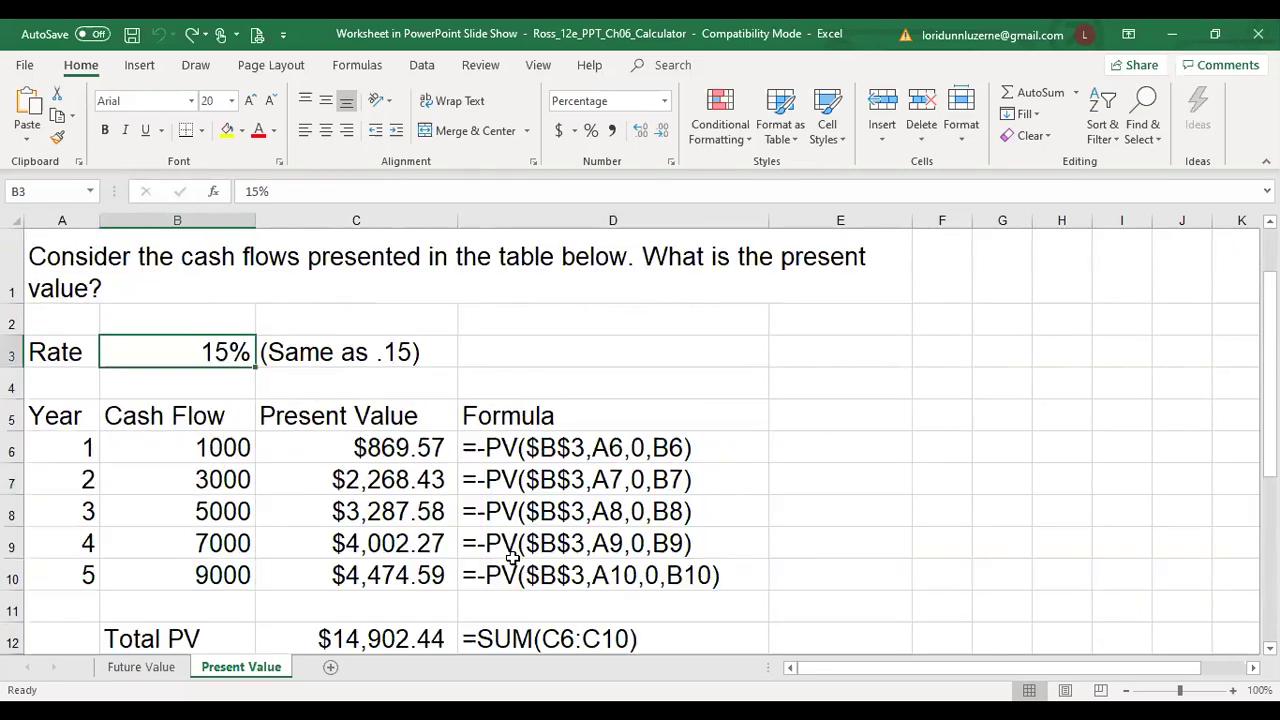
scroll(515, 555, "up", 3)
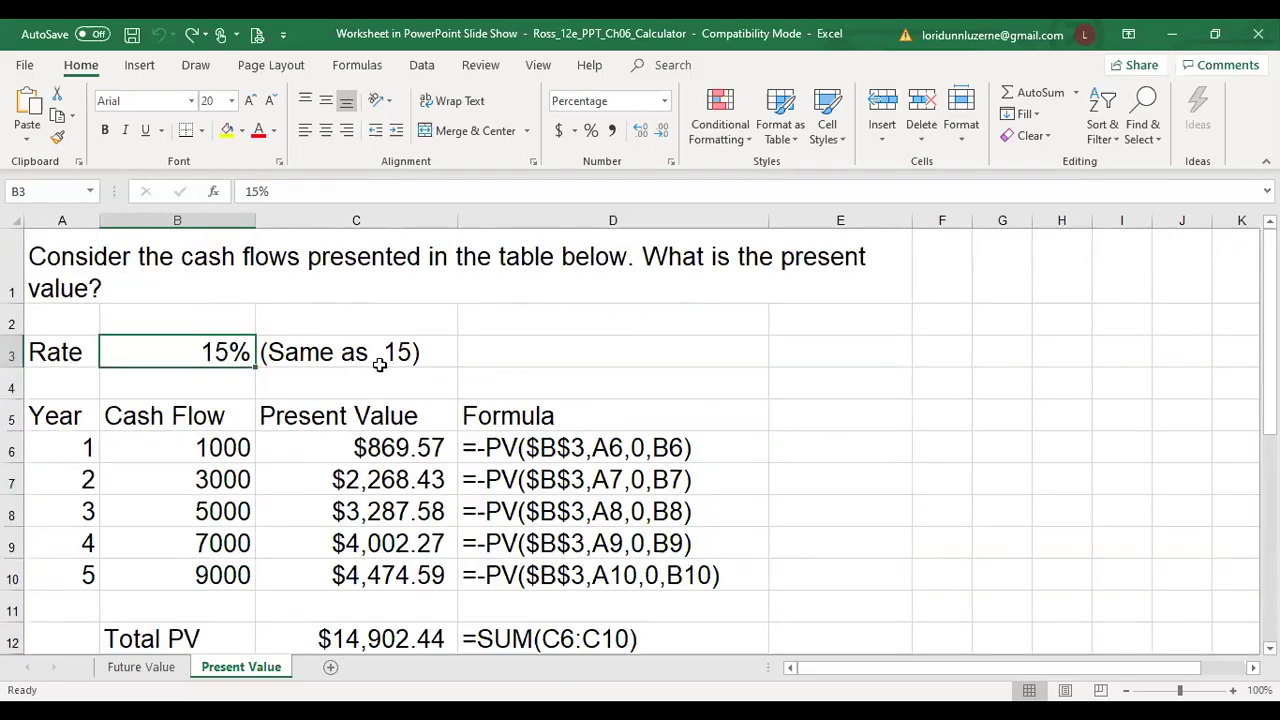
left_click(636, 449)
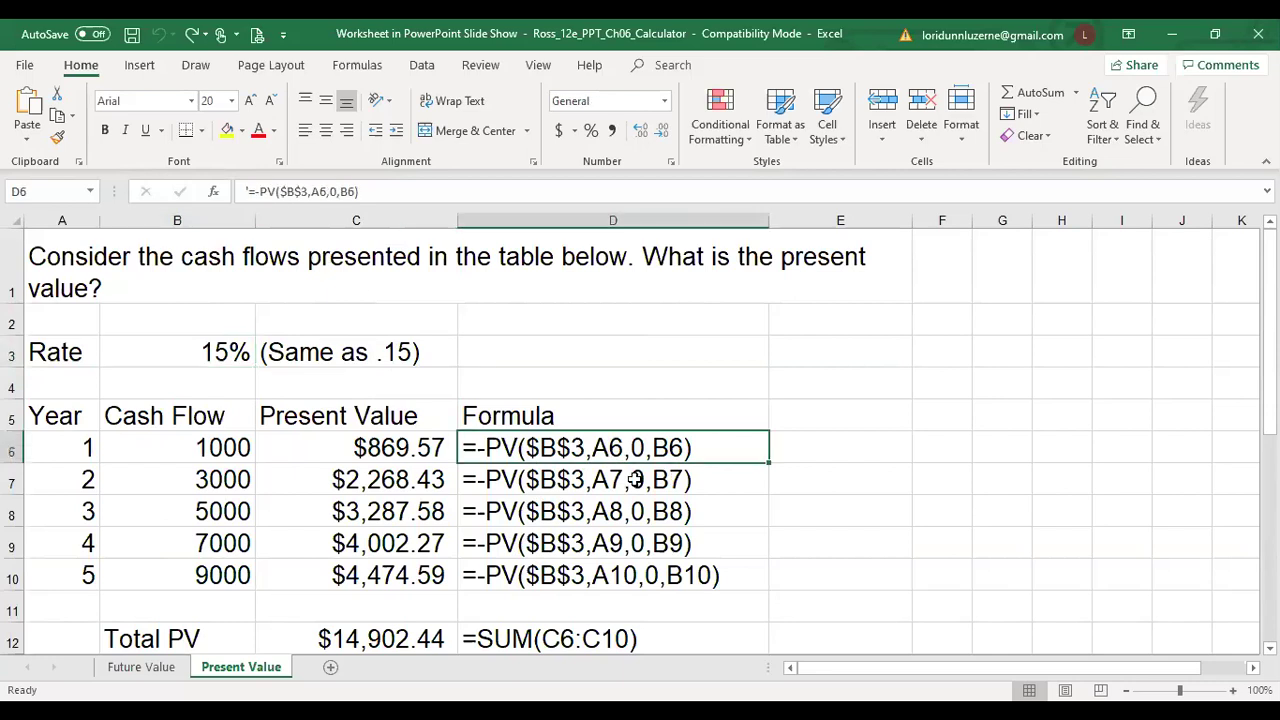